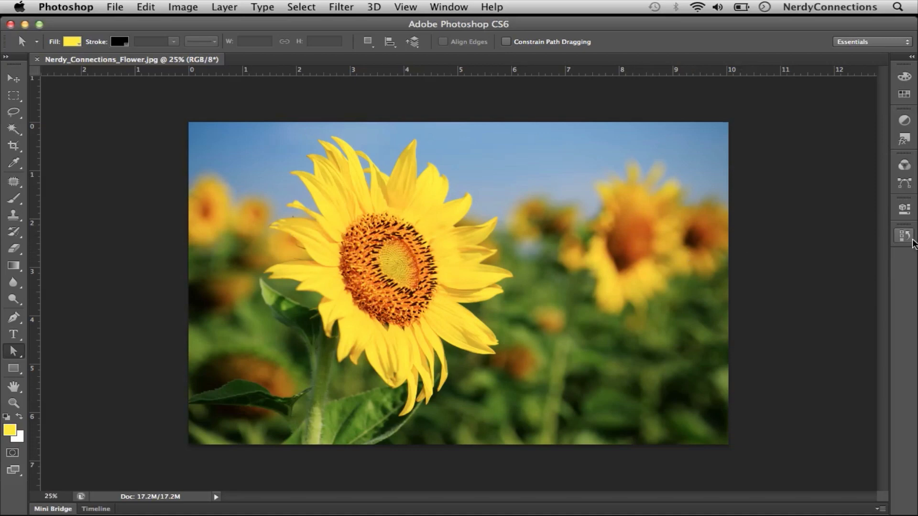
Step: Show the Window menu's list of panels over the open sunflower photo
{"action": "left_click", "coordinate": [441, 3]}
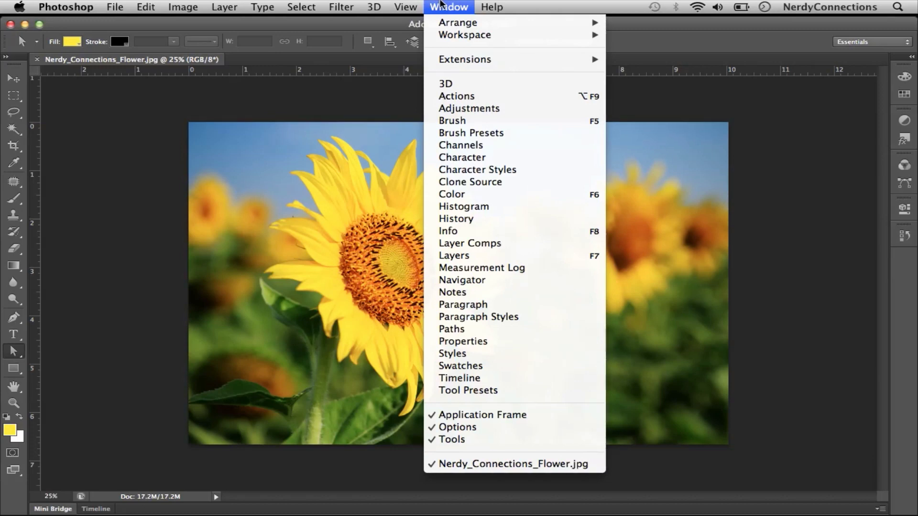
{"action": "mouse_move", "coordinate": [301, 7]}
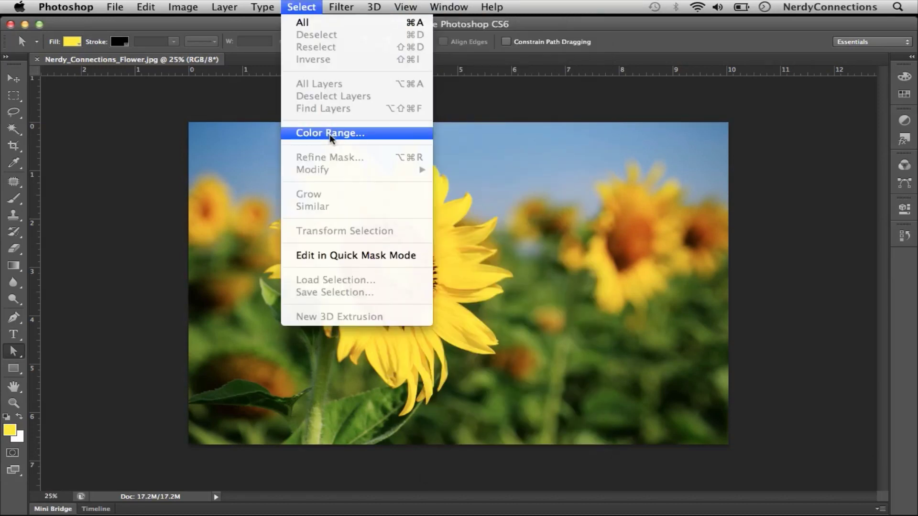
Step: Select the yellow petals with Color Range, sampling several petal spots at fuzziness 150
{"action": "left_click", "coordinate": [330, 134]}
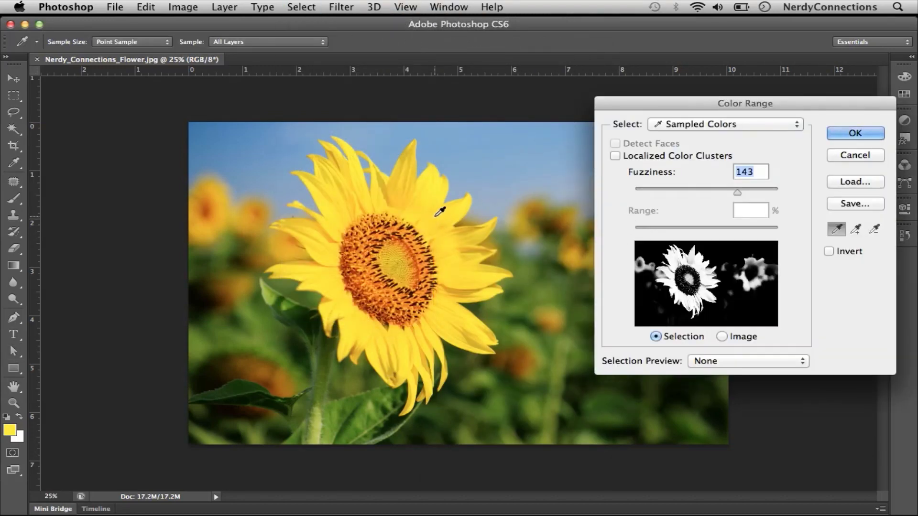
{"action": "left_click", "coordinate": [428, 200]}
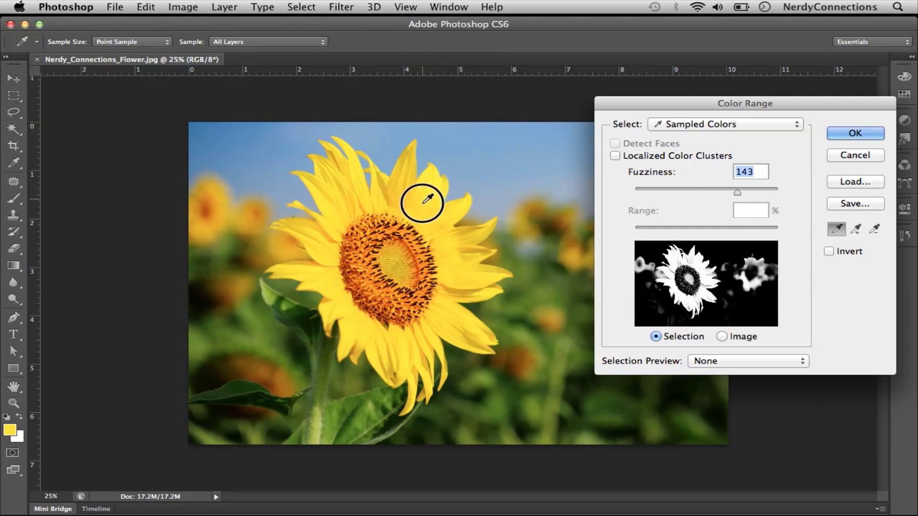
{"action": "left_click", "coordinate": [401, 197]}
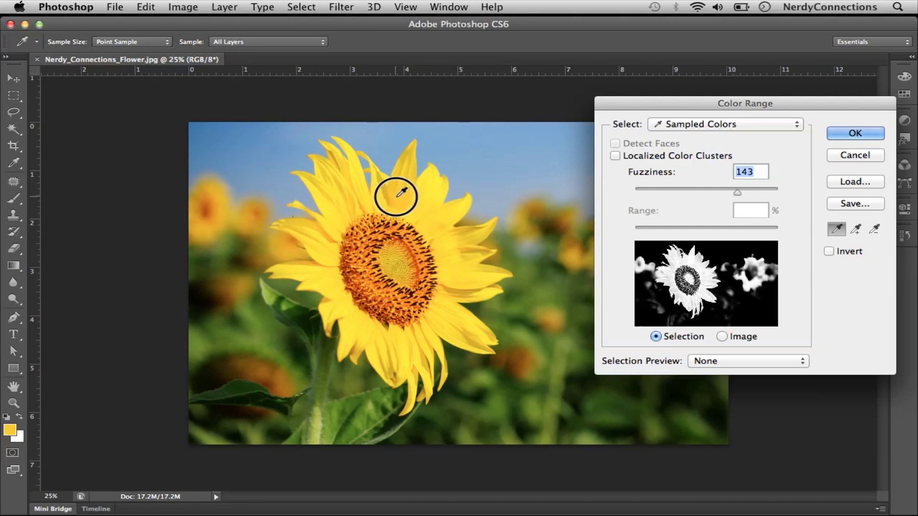
{"action": "left_click", "coordinate": [419, 198]}
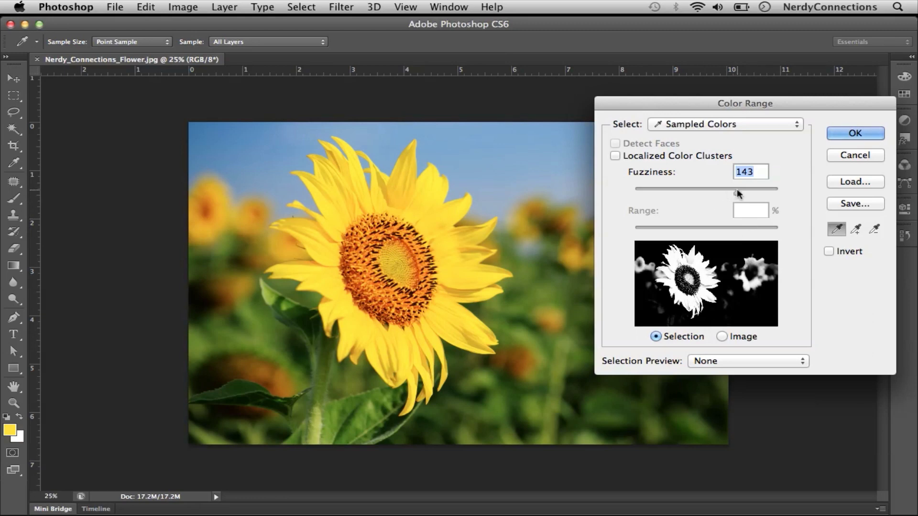
{"action": "mouse_move", "coordinate": [736, 189]}
{"action": "left_mouse_down"}
{"action": "mouse_move", "coordinate": [655, 193]}
{"action": "mouse_move", "coordinate": [735, 191]}
{"action": "left_mouse_up"}
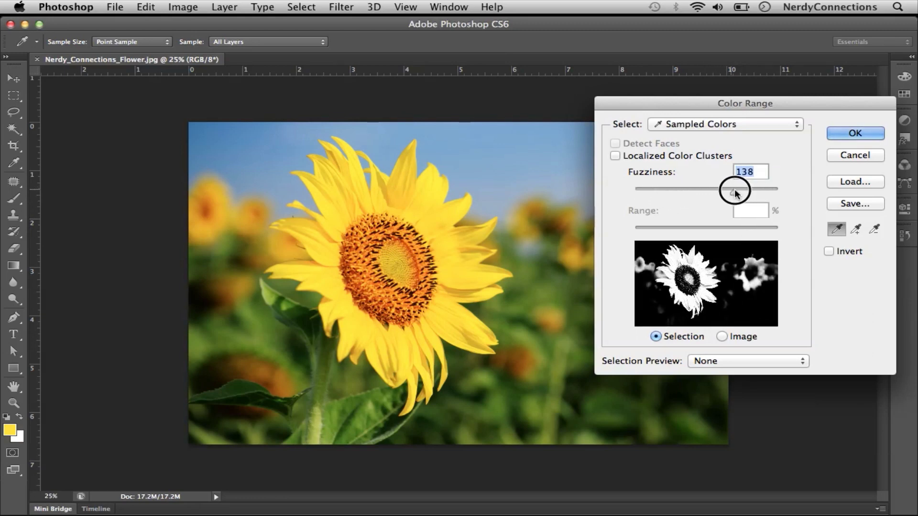
{"action": "left_click_drag", "start_coordinate": [737, 192], "coordinate": [742, 192]}
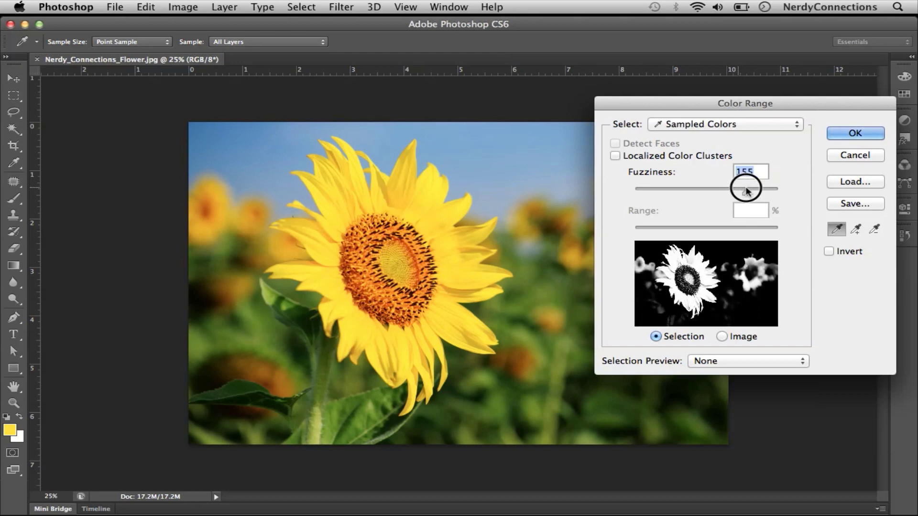
{"action": "left_click_drag", "start_coordinate": [743, 191], "coordinate": [739, 192]}
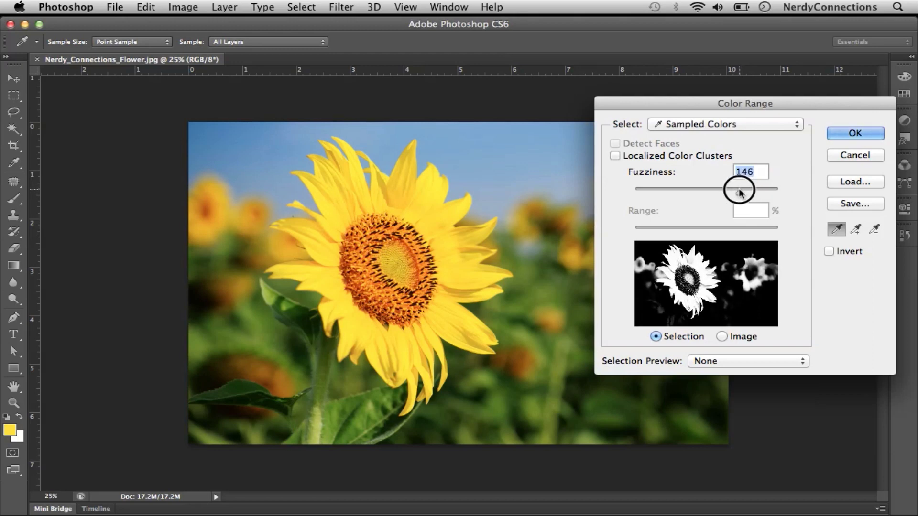
{"action": "left_click_drag", "start_coordinate": [742, 191], "coordinate": [743, 192]}
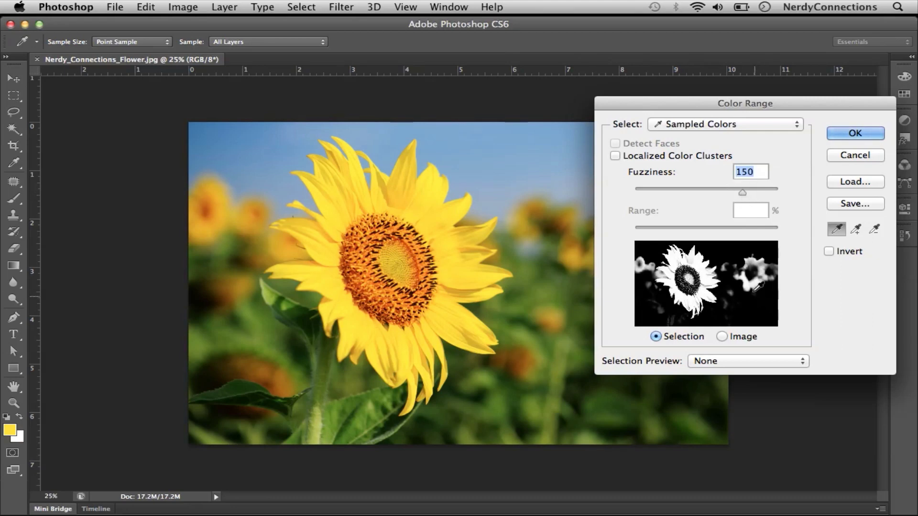
{"action": "left_click", "coordinate": [861, 134]}
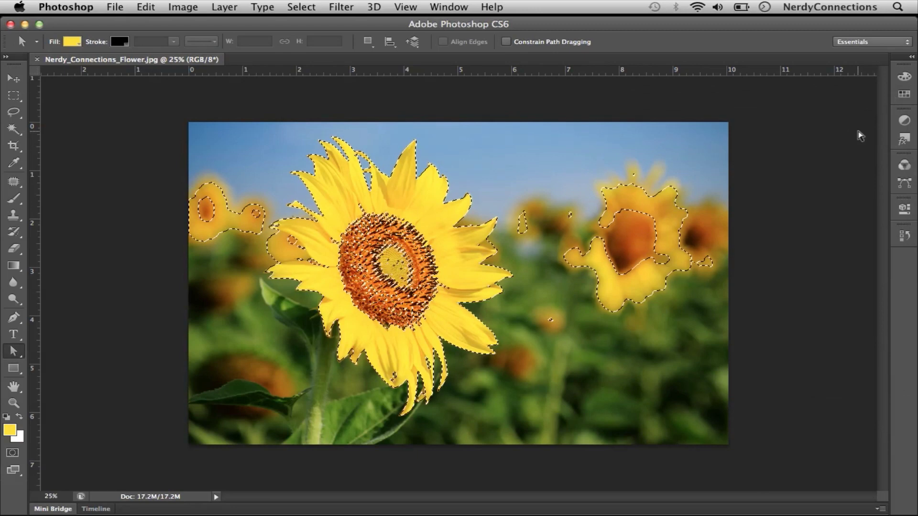
Step: Save the flower selection as channel Alpha 1, deselect, and reload it from Alpha 1
{"action": "left_click", "coordinate": [449, 7]}
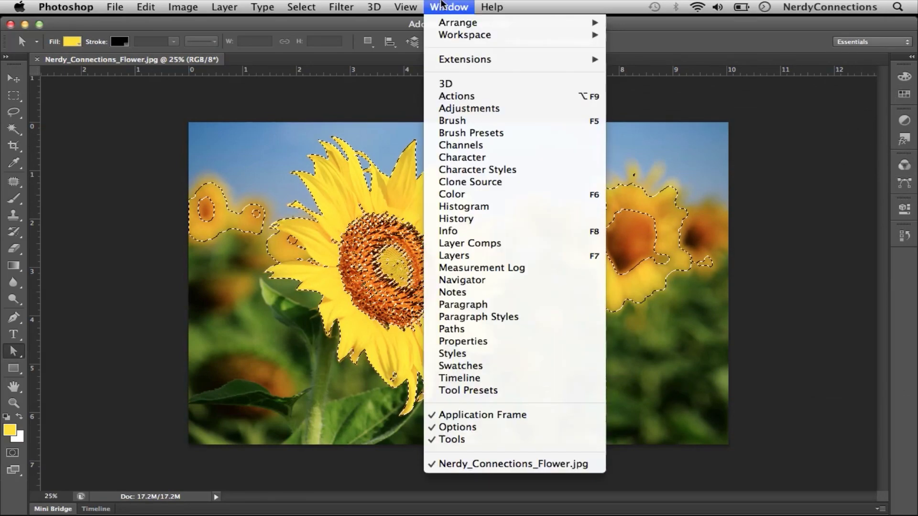
{"action": "left_click", "coordinate": [473, 145]}
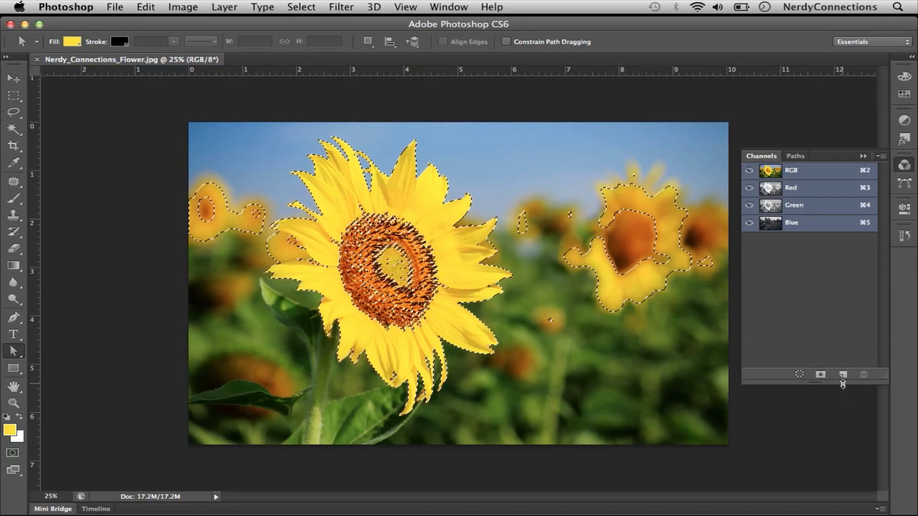
{"action": "left_click", "coordinate": [844, 375]}
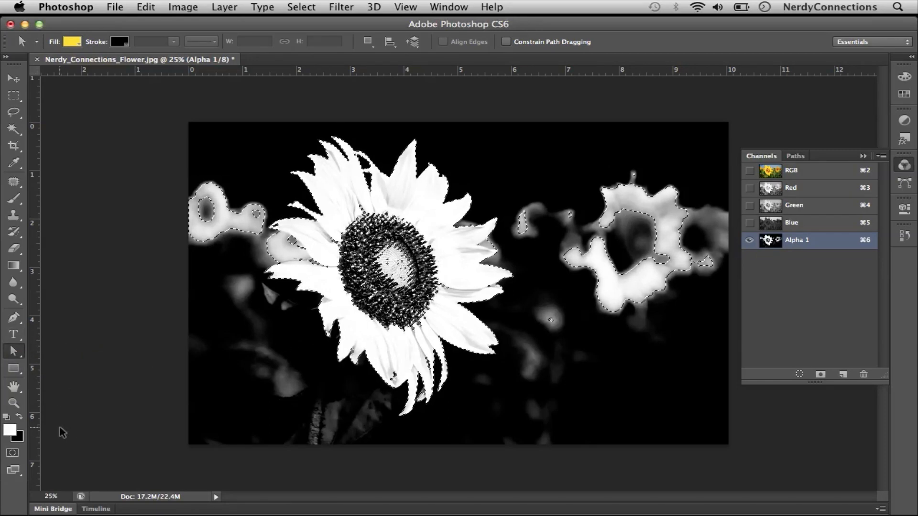
{"action": "key", "text": "super+d"}
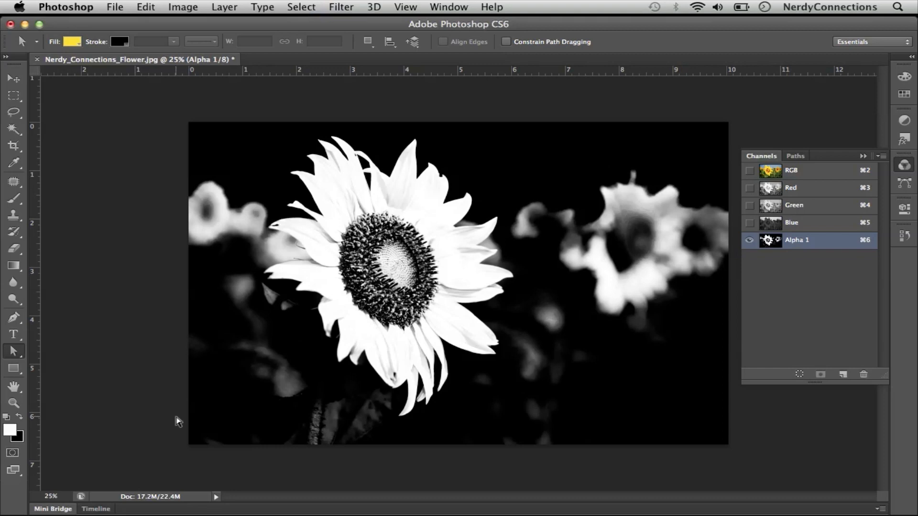
{"action": "left_click", "coordinate": [772, 243], "text": "super"}
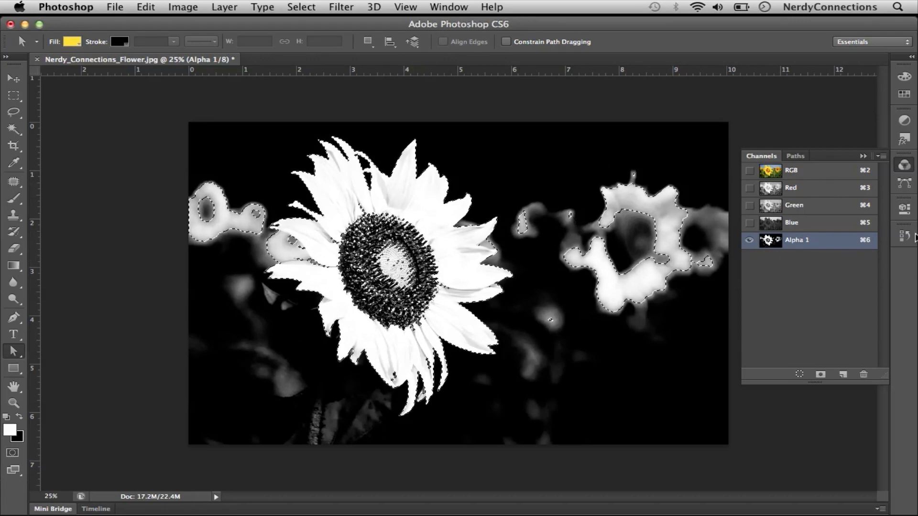
Step: Add a flower-masked Hue/Saturation adjustment layer from the Layers panel, then collapse its settings
{"action": "left_click", "coordinate": [459, 7]}
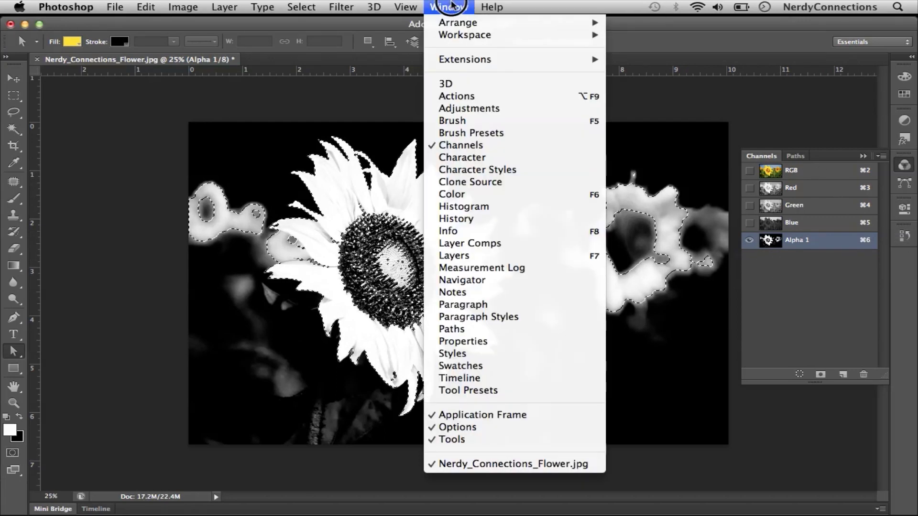
{"action": "left_click", "coordinate": [504, 255]}
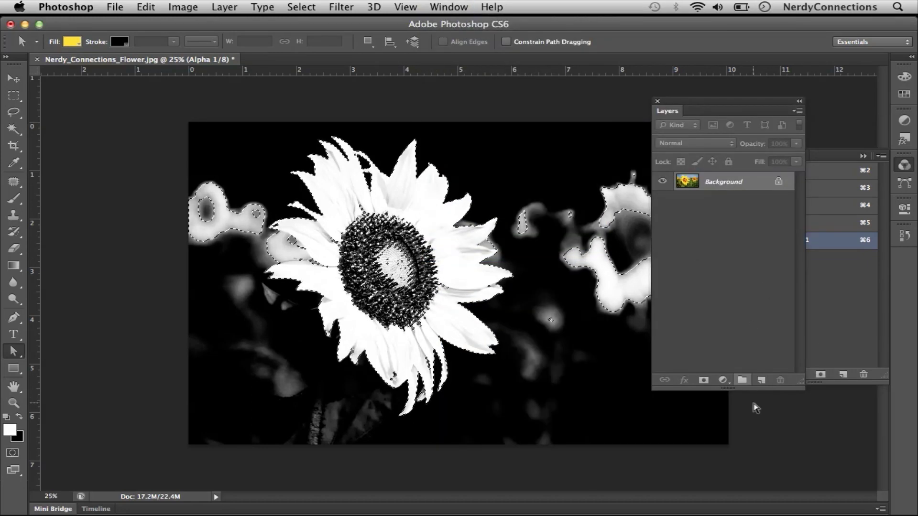
{"action": "left_click", "coordinate": [724, 382]}
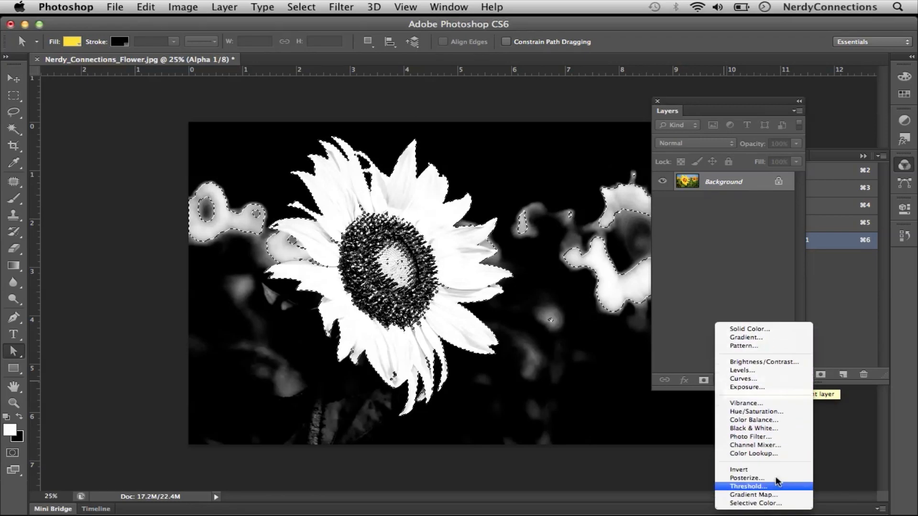
{"action": "left_click", "coordinate": [792, 413]}
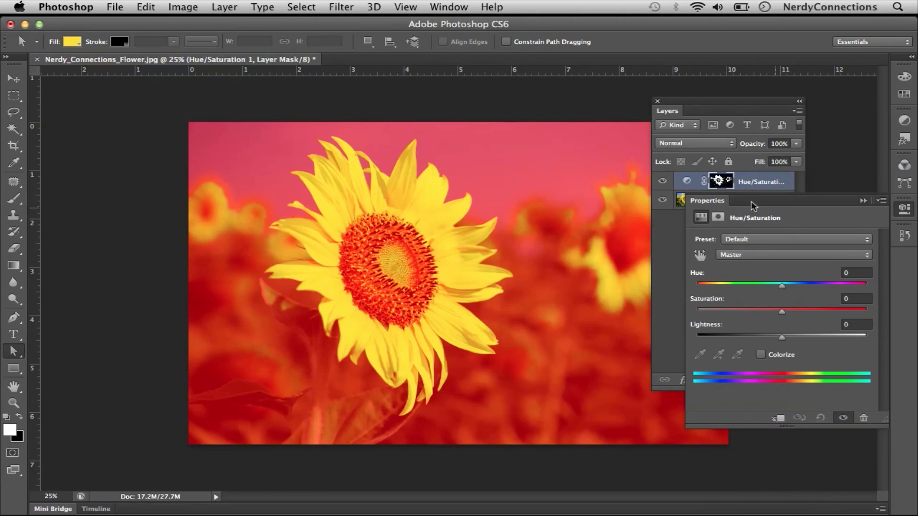
{"action": "left_click", "coordinate": [863, 201]}
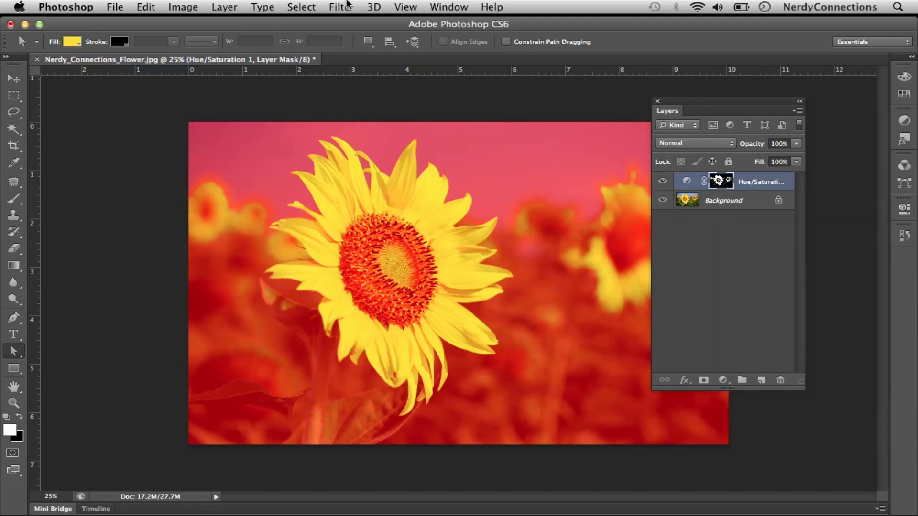
Step: Hide the Alpha 1 overlay, reload its selection, close Channels, and deselect
{"action": "left_click", "coordinate": [448, 7]}
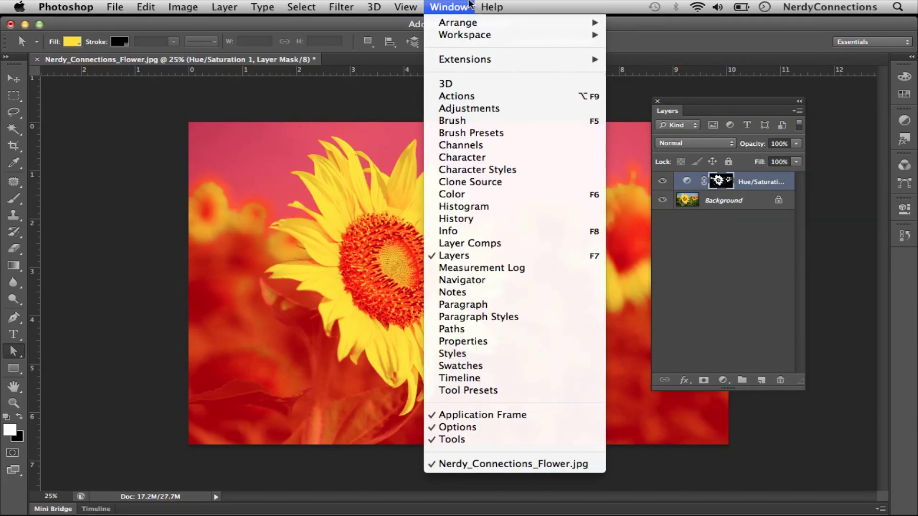
{"action": "left_click", "coordinate": [592, 148]}
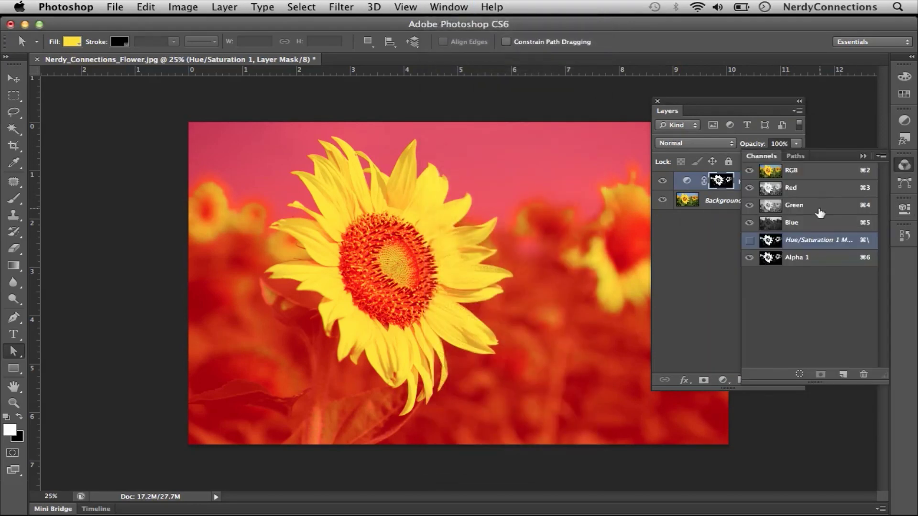
{"action": "left_click", "coordinate": [750, 259]}
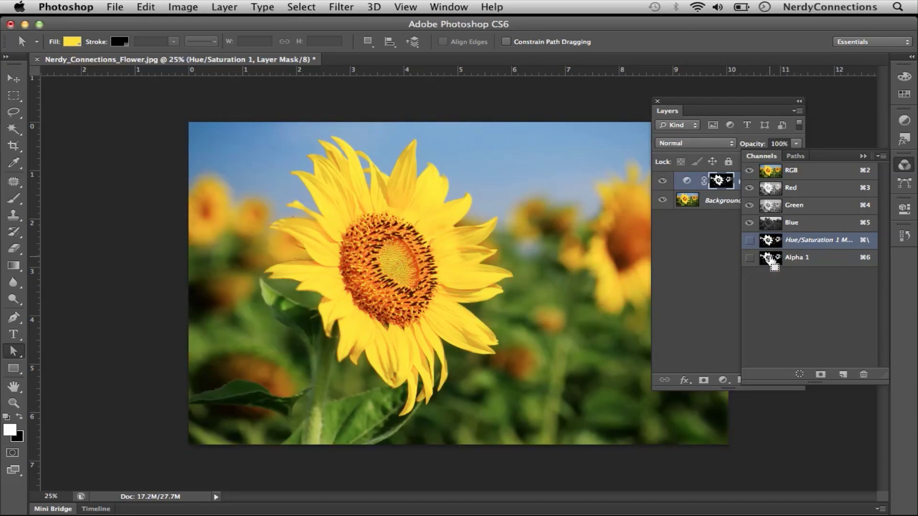
{"action": "left_click", "coordinate": [771, 260], "text": "super"}
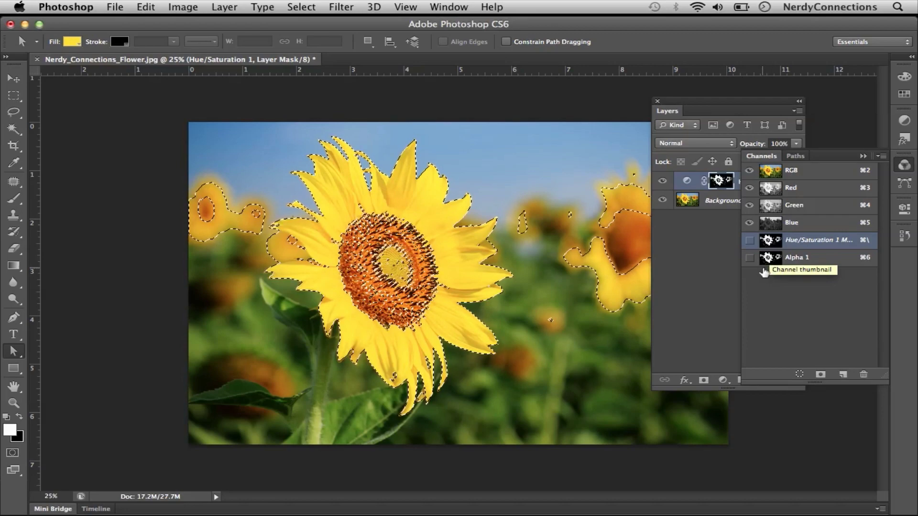
{"action": "left_click", "coordinate": [905, 166]}
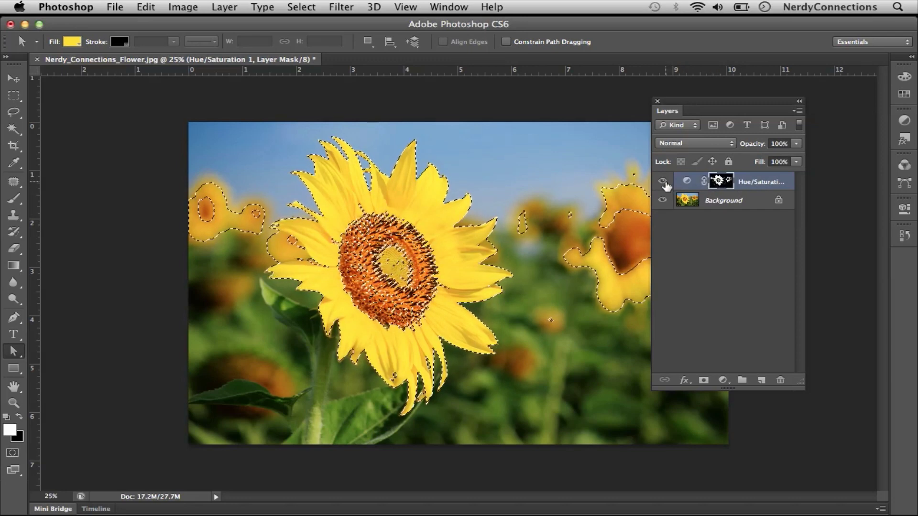
{"action": "key", "text": "super+d"}
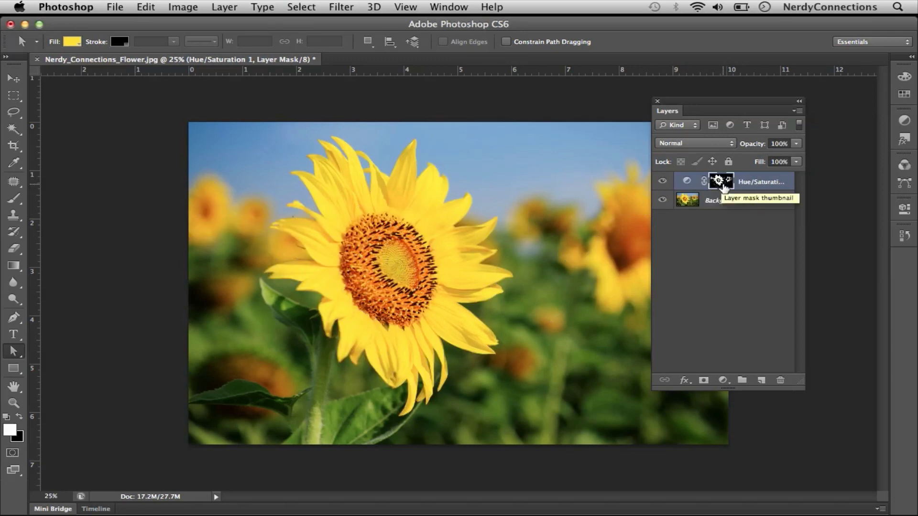
Step: Reopen the Hue/Saturation settings and turn on Colorize
{"action": "double_click", "coordinate": [687, 183]}
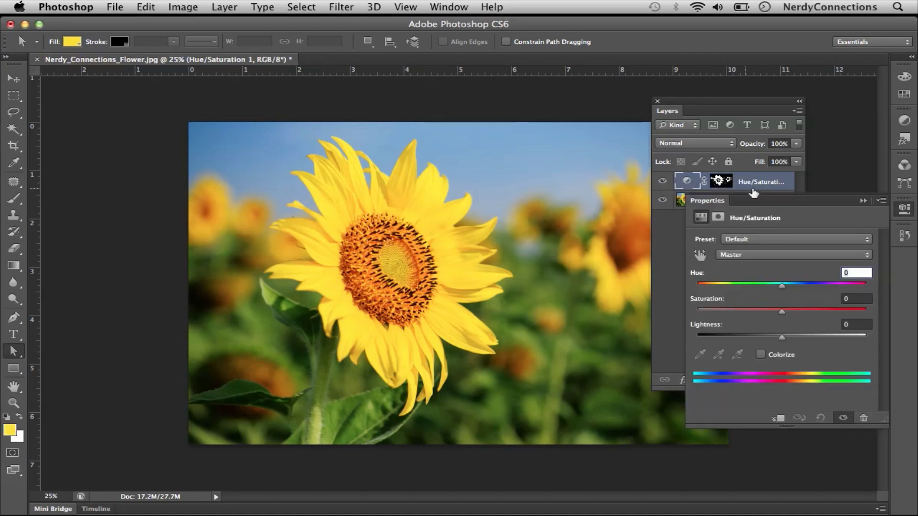
{"action": "left_click_drag", "start_coordinate": [702, 206], "coordinate": [70, 90]}
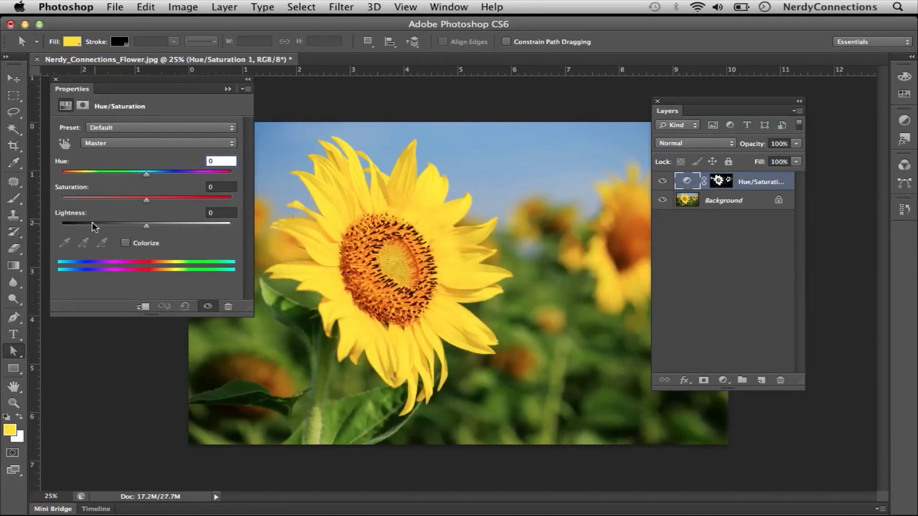
{"action": "left_click", "coordinate": [127, 243]}
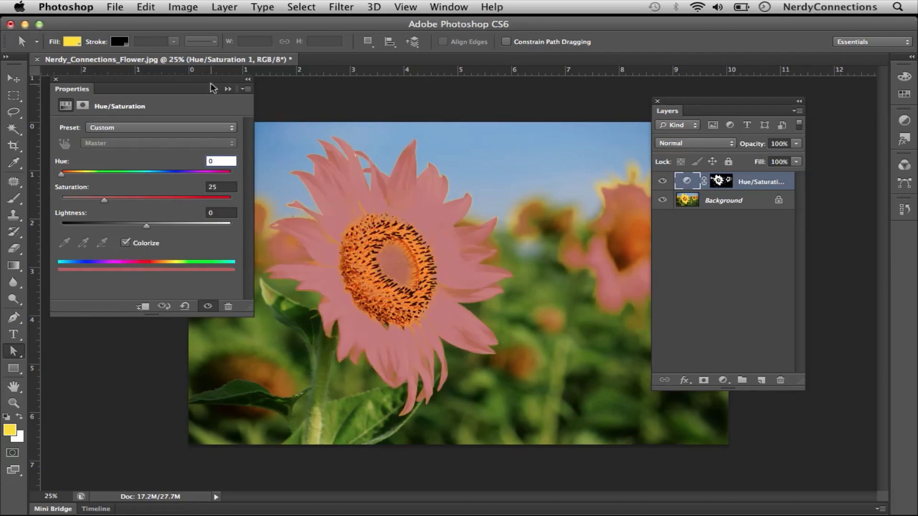
{"action": "left_click_drag", "start_coordinate": [715, 104], "coordinate": [783, 98]}
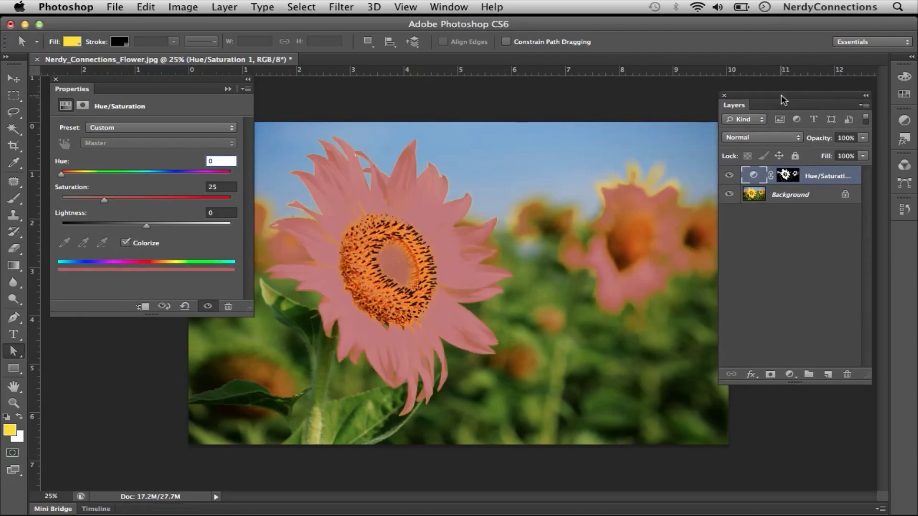
Step: Set saturation to 74 and hue to 316 for a magenta-pink flower tint
{"action": "left_click_drag", "start_coordinate": [107, 202], "coordinate": [93, 202]}
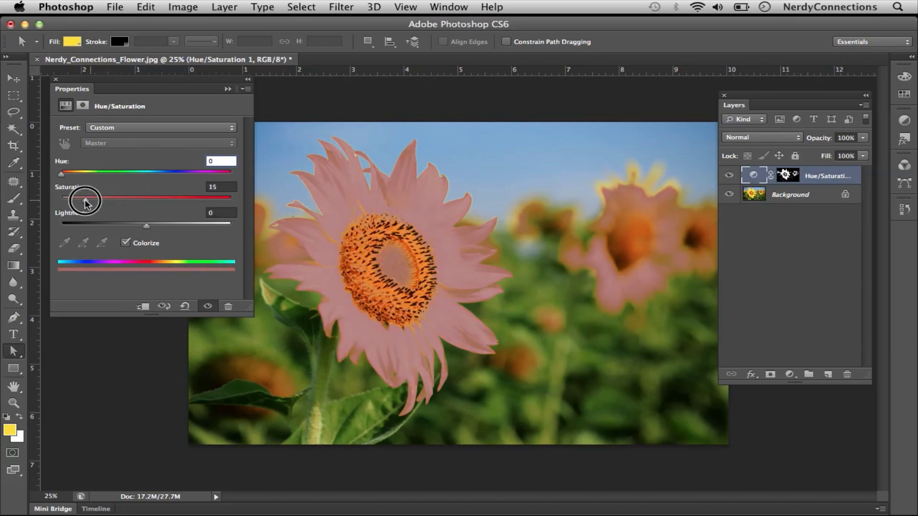
{"action": "left_click_drag", "start_coordinate": [94, 203], "coordinate": [187, 206]}
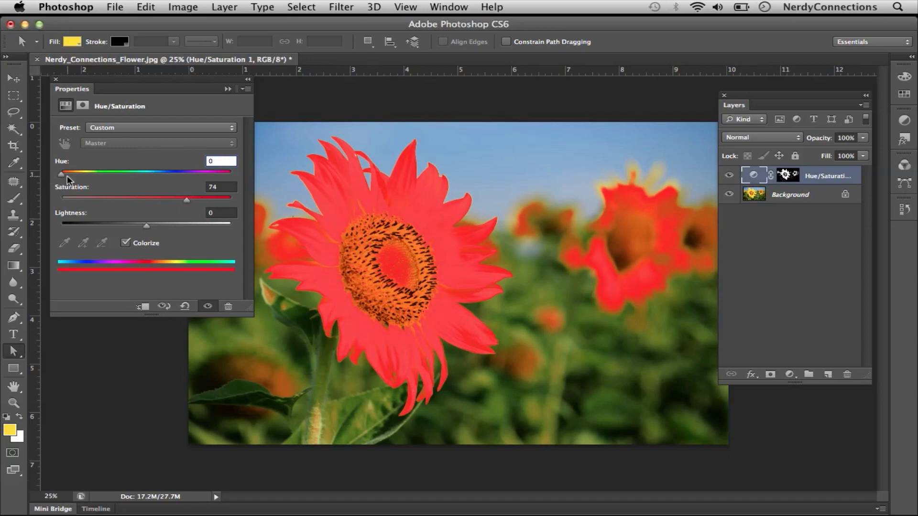
{"action": "left_click_drag", "start_coordinate": [66, 176], "coordinate": [211, 186]}
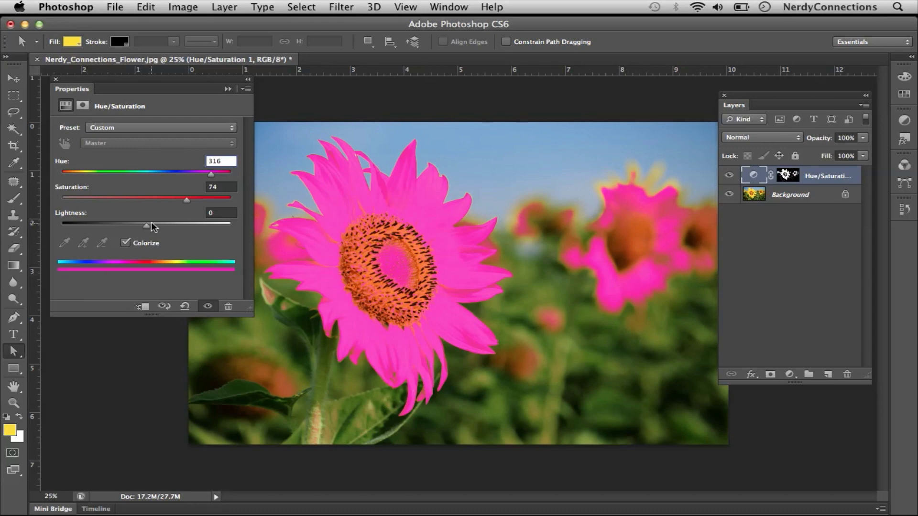
Step: Raise the Hue/Saturation lightness to +93, making the petals almost-white pale pink
{"action": "left_click_drag", "start_coordinate": [159, 229], "coordinate": [224, 234]}
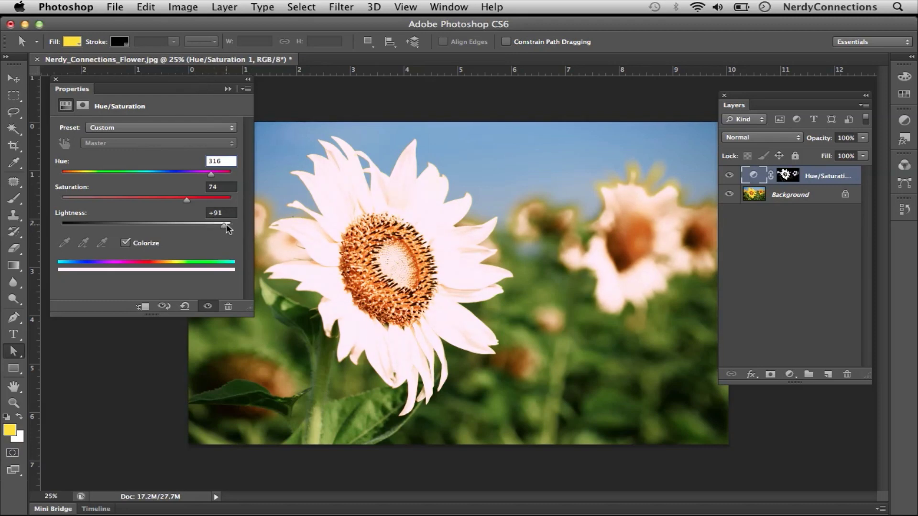
{"action": "mouse_move", "coordinate": [225, 228]}
{"action": "left_mouse_down"}
{"action": "mouse_move", "coordinate": [63, 230]}
{"action": "mouse_move", "coordinate": [218, 228]}
{"action": "left_mouse_up"}
{"action": "mouse_move", "coordinate": [212, 87]}
{"action": "left_mouse_down"}
{"action": "mouse_move", "coordinate": [256, 184]}
{"action": "mouse_move", "coordinate": [197, 139]}
{"action": "mouse_move", "coordinate": [198, 114]}
{"action": "left_mouse_up"}
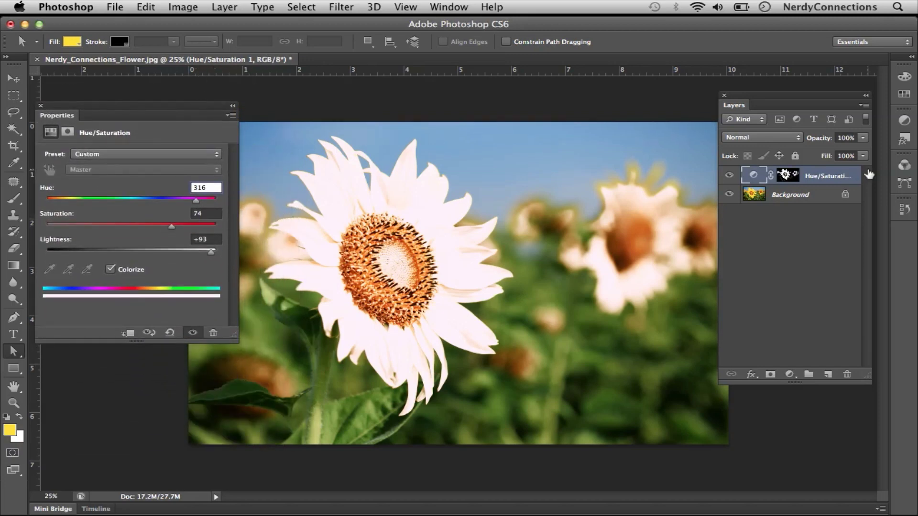
Step: Toggle the Hue/Saturation layer's visibility off and on to compare, then close Properties
{"action": "left_click", "coordinate": [731, 176]}
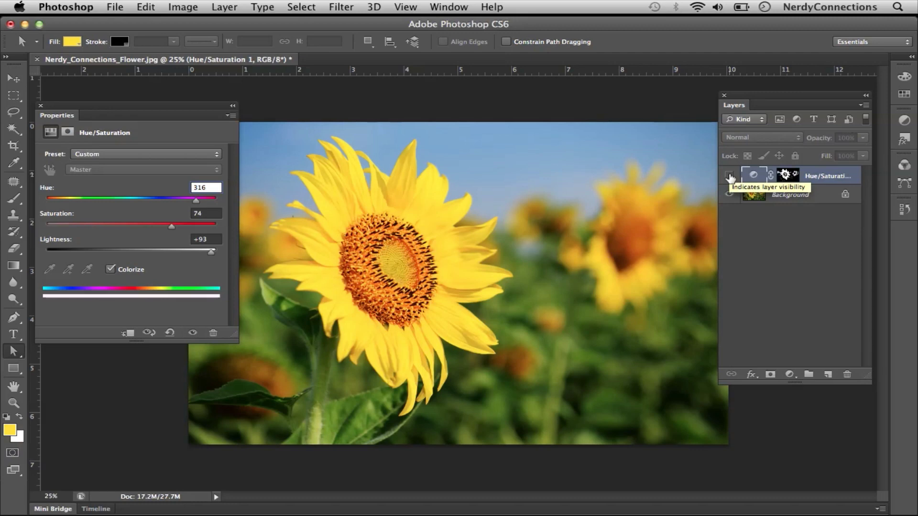
{"action": "left_click", "coordinate": [731, 176]}
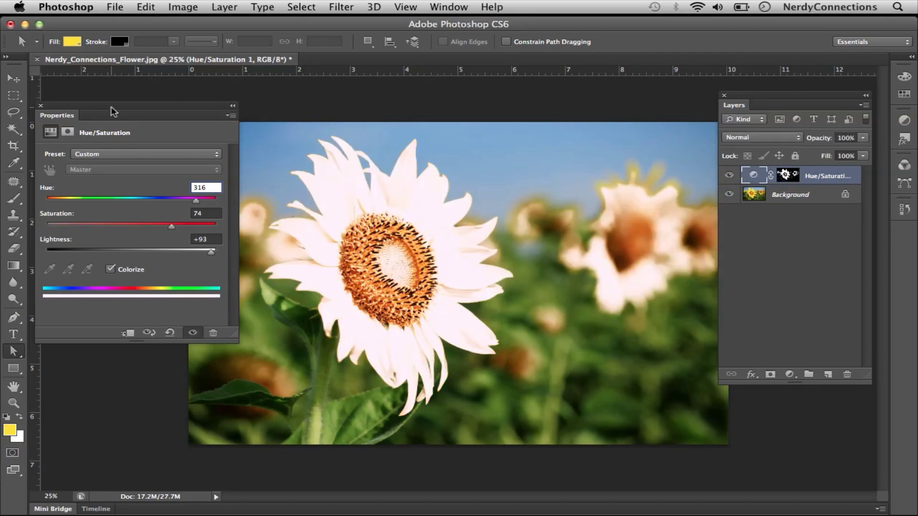
{"action": "left_click", "coordinate": [40, 106]}
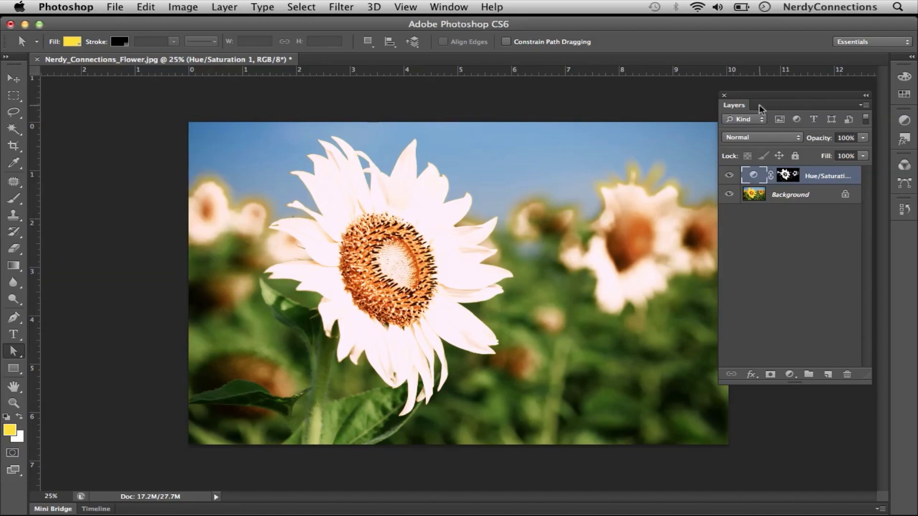